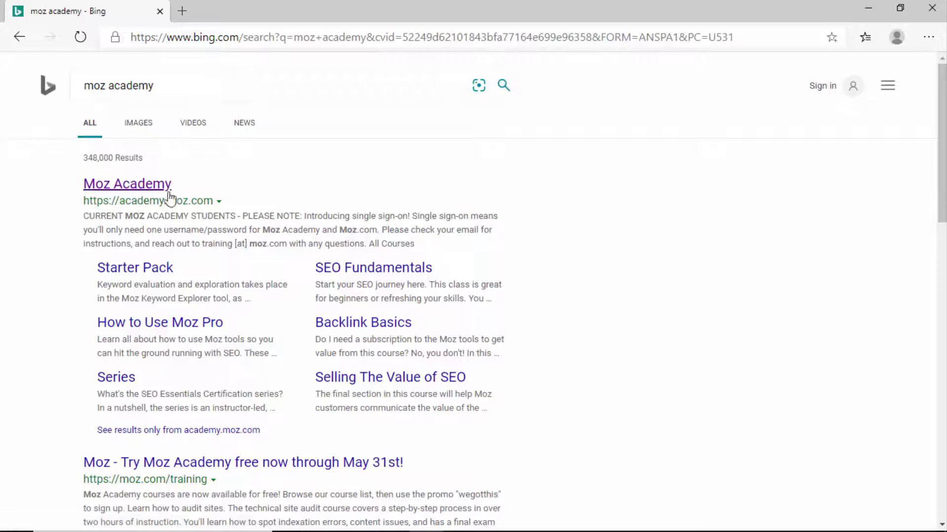
Open academy.moz.com and highlight the free-training banner text advertising the wegotthis promo code.
left_click(142, 189)
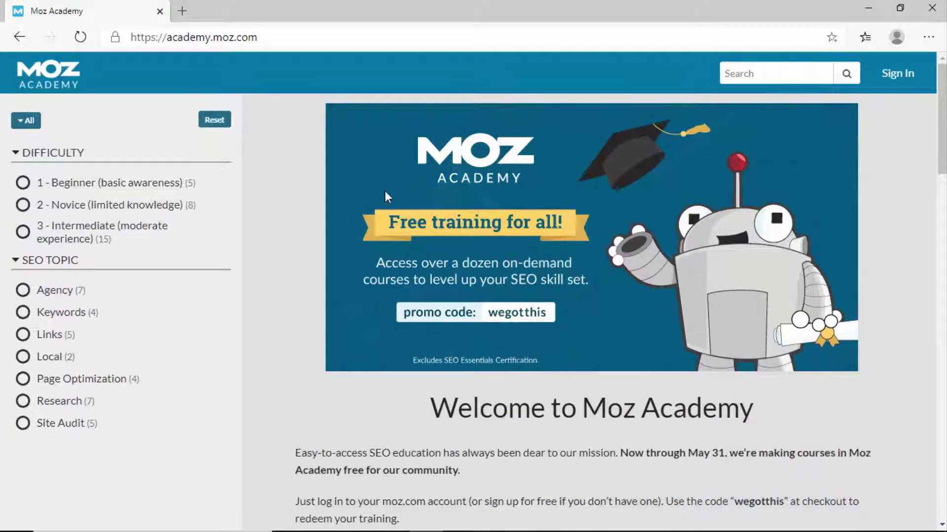
key("ctrl+shift+d")
left_click_drag(366, 192, 587, 250)
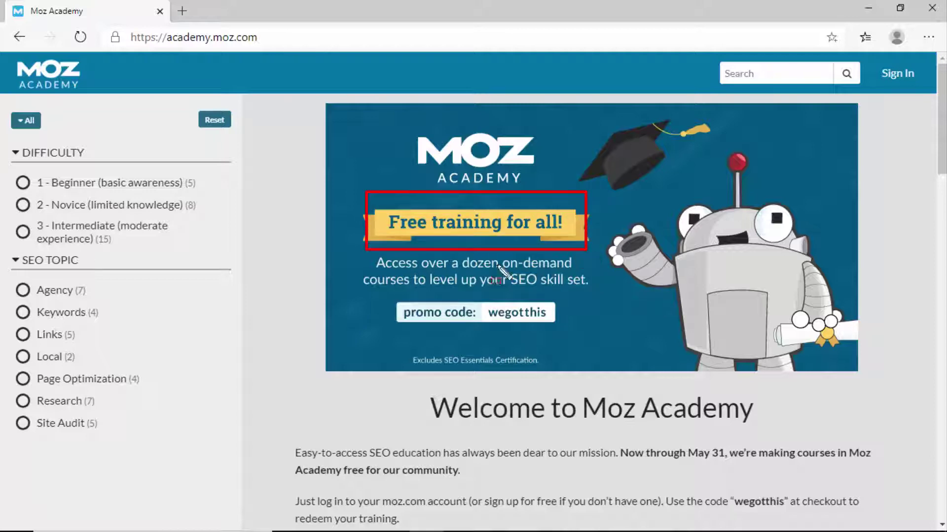
mouse_move(363, 240)
left_mouse_down()
mouse_move(598, 285)
mouse_move(597, 295)
left_mouse_up()
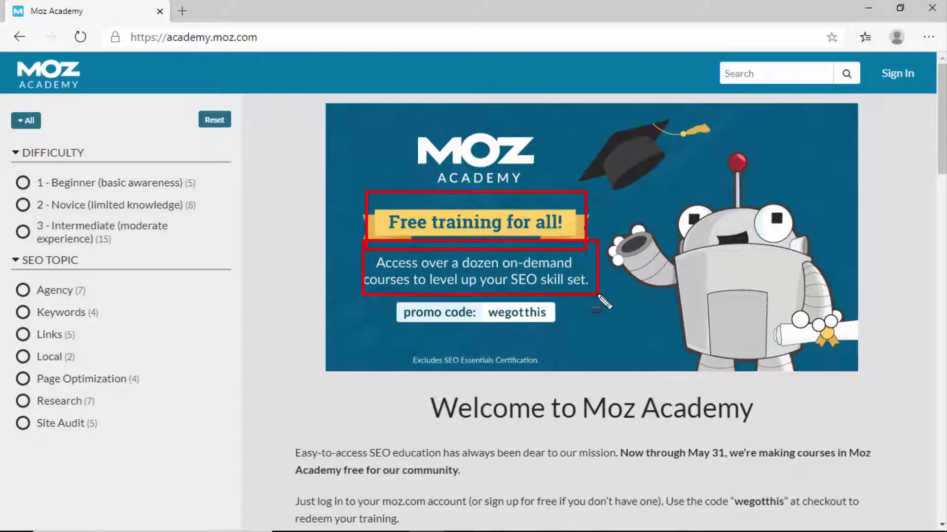
mouse_move(389, 296)
left_mouse_down()
mouse_move(402, 313)
mouse_move(556, 327)
left_mouse_up()
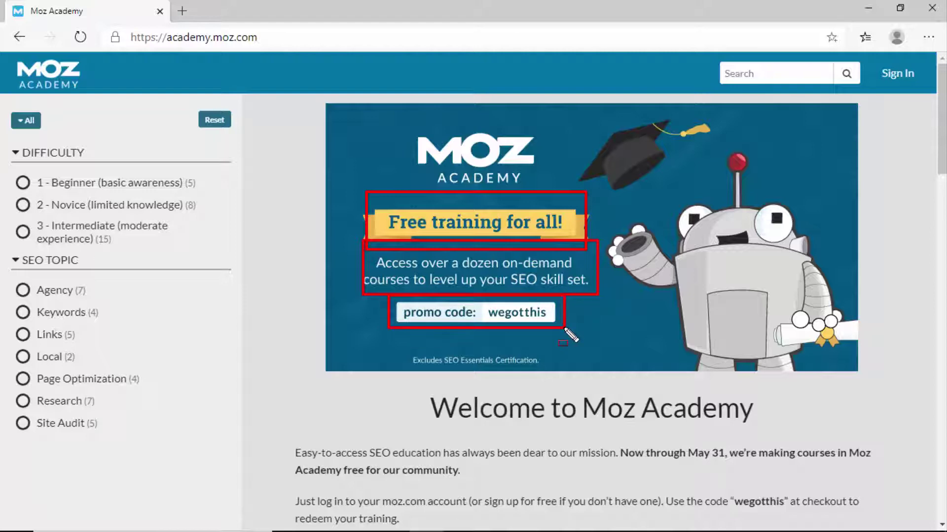
key("Escape")
scroll(542, 340, "down", 4)
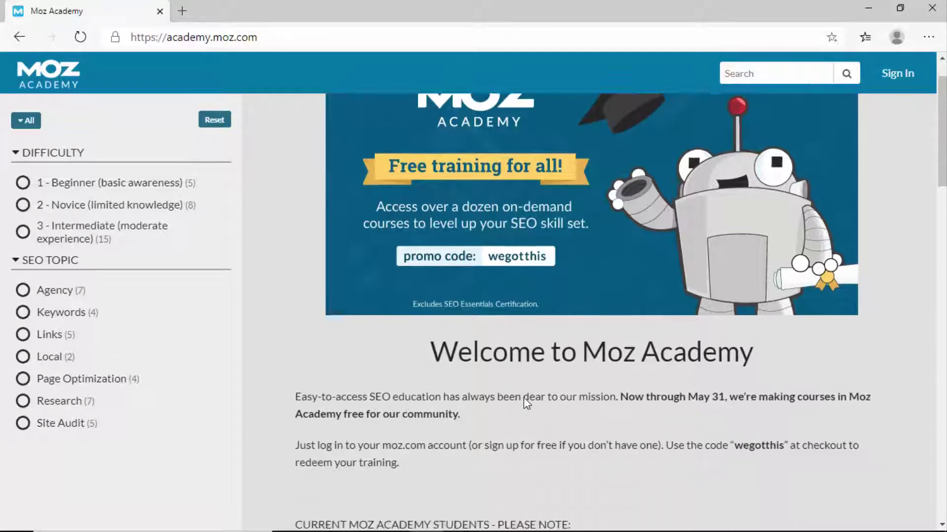
key("ctrl+2")
mouse_move(283, 198)
left_mouse_down()
mouse_move(671, 269)
mouse_move(945, 263)
left_mouse_up()
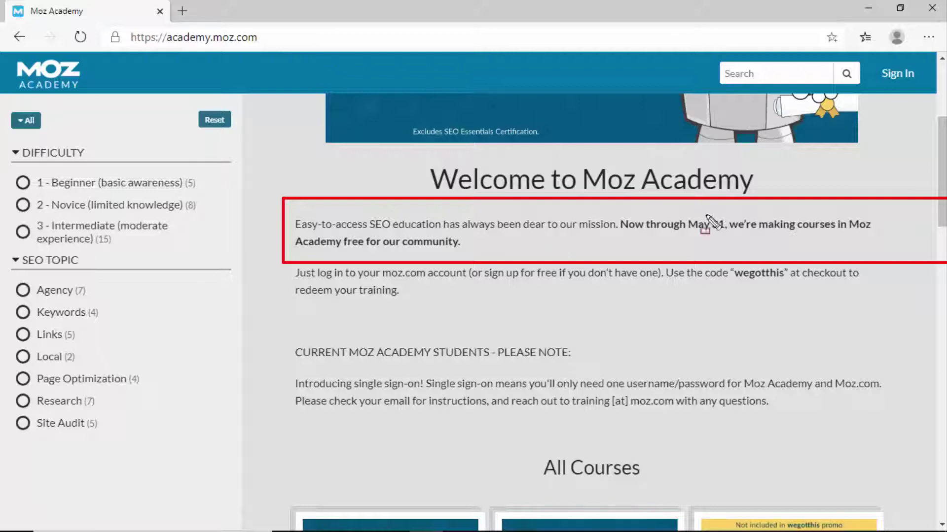
left_click_drag(690, 213, 735, 237)
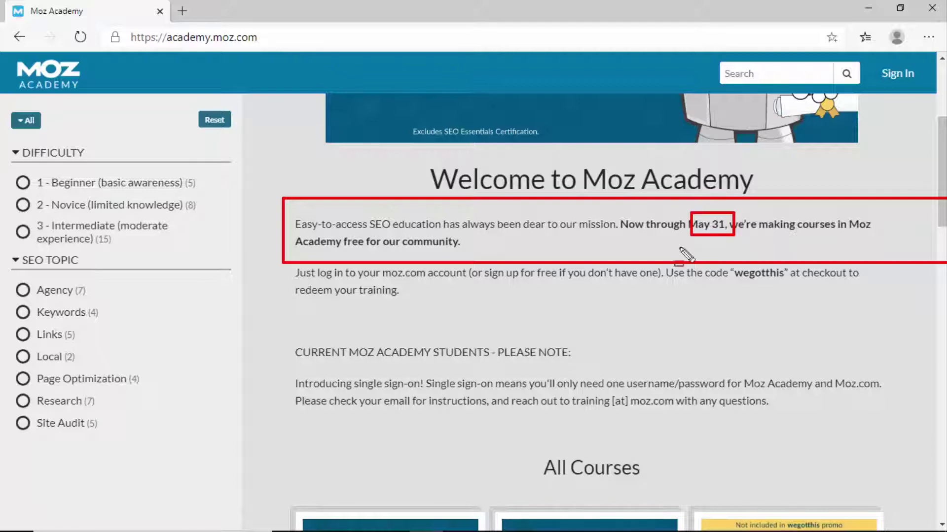
left_click_drag(282, 263, 724, 286)
left_click_drag(783, 296, 943, 317)
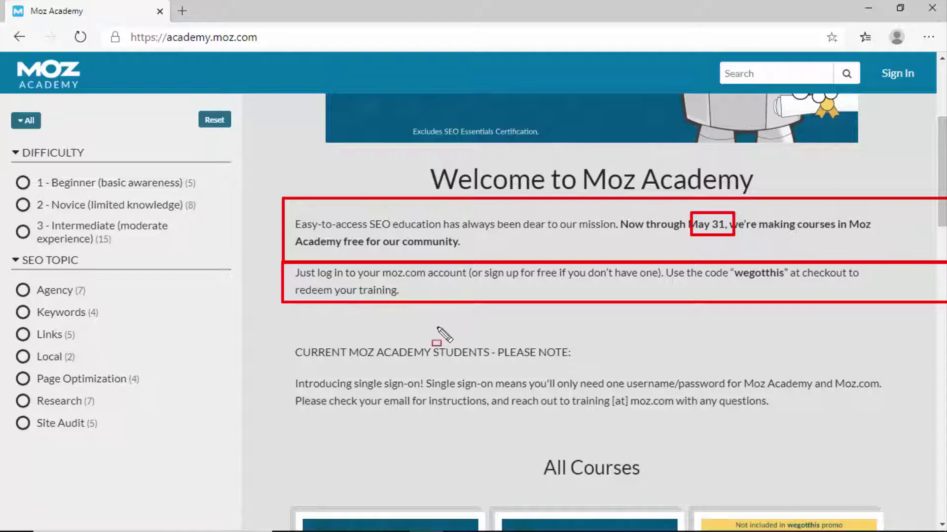
key("Escape")
scroll(438, 331, "down", 7)
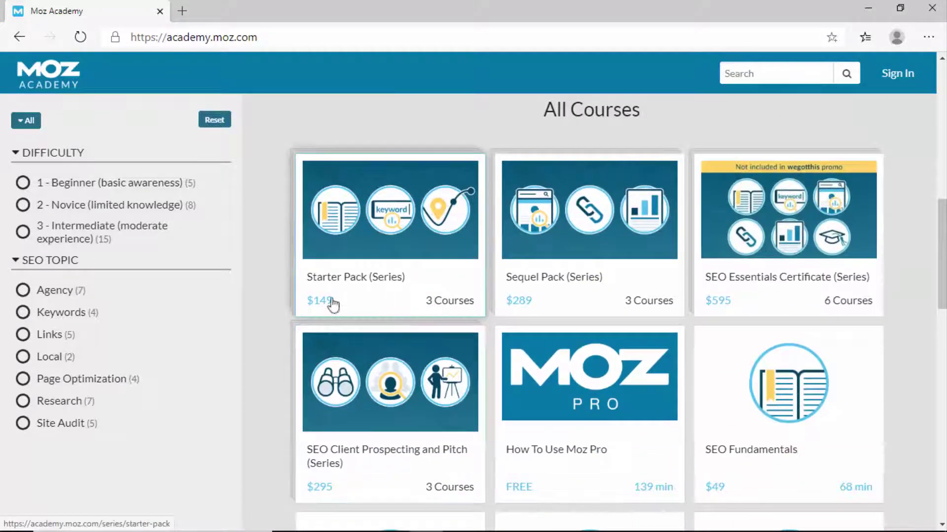
scroll(276, 303, "down", 1)
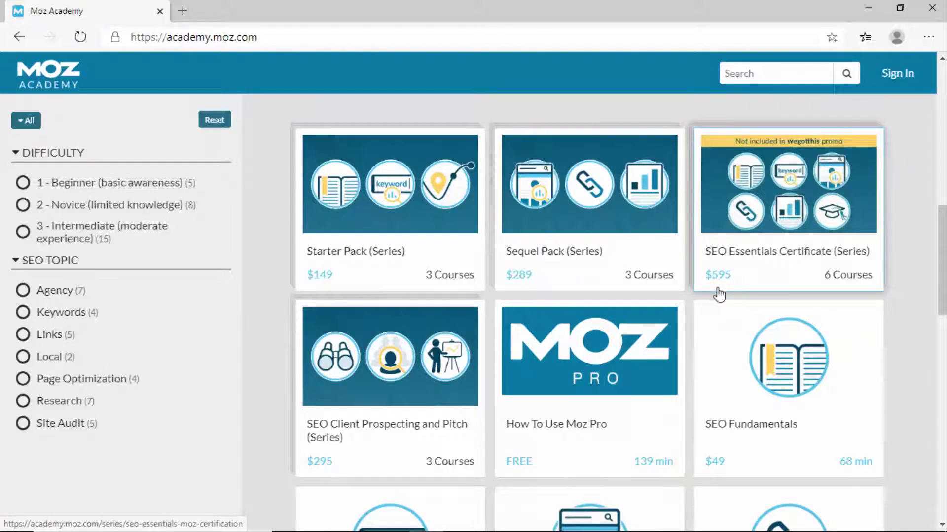
scroll(492, 399, "down", 2)
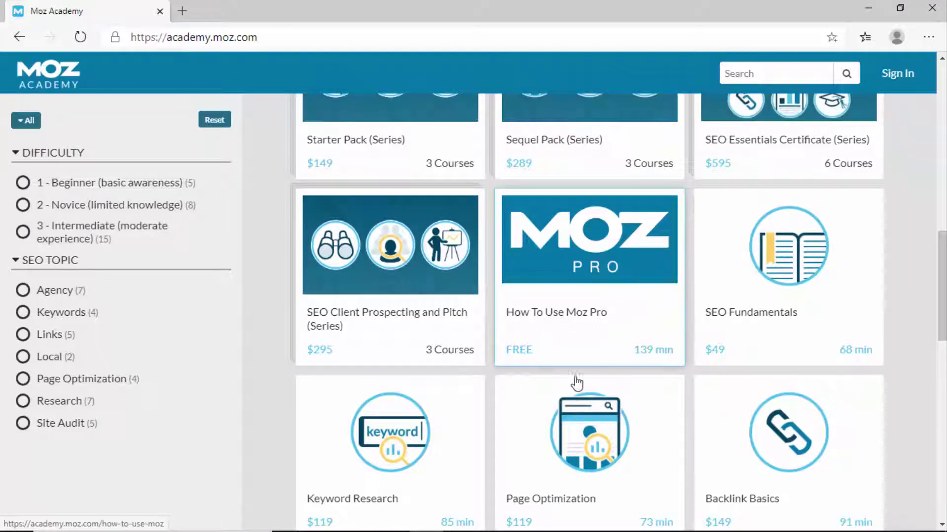
scroll(698, 395, "down", 2)
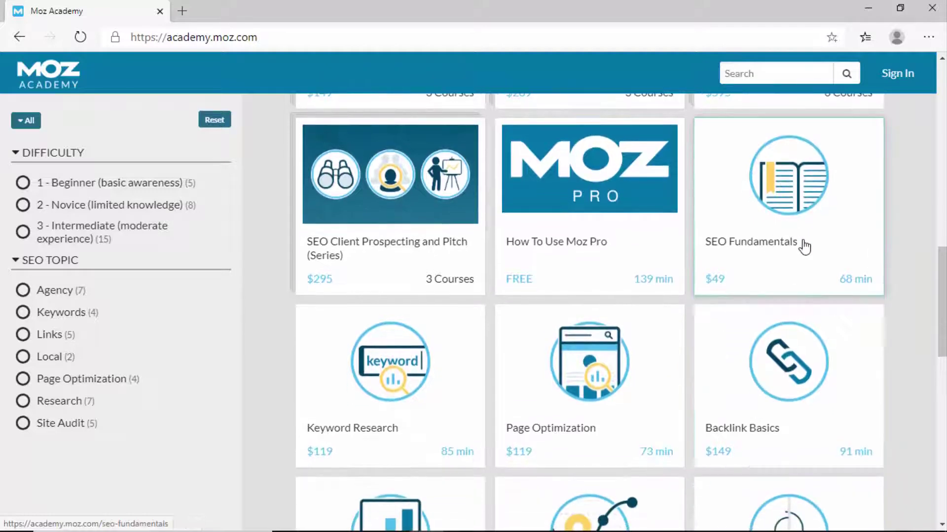
scroll(713, 317, "down", 2)
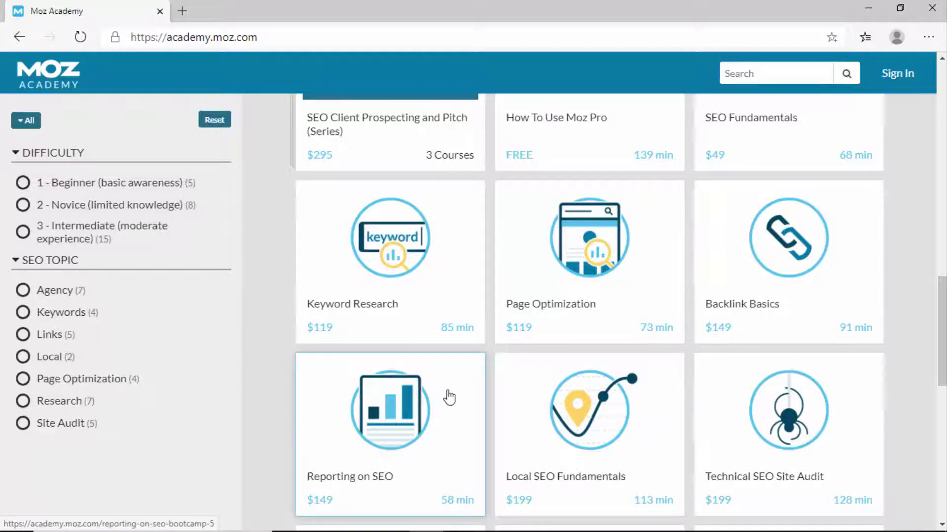
scroll(447, 394, "down", 2)
scroll(627, 285, "down", 6)
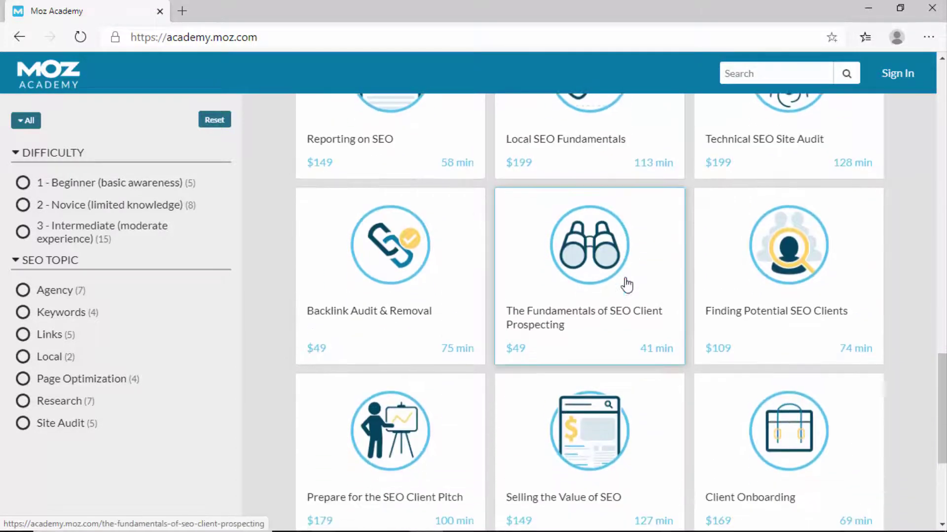
scroll(626, 284, "up", 15)
scroll(626, 285, "down", 1)
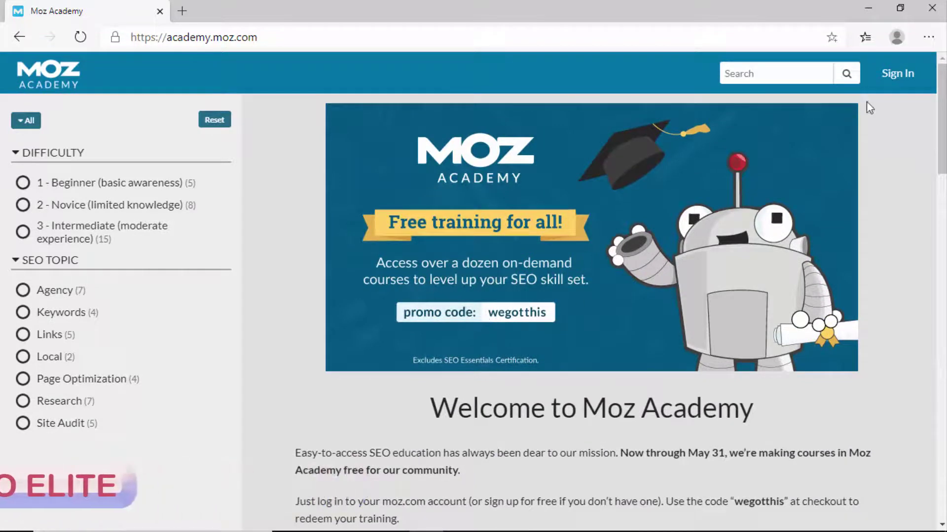
Open the Moz account creation form and fill in the e-mail address and display name.
left_click(899, 80)
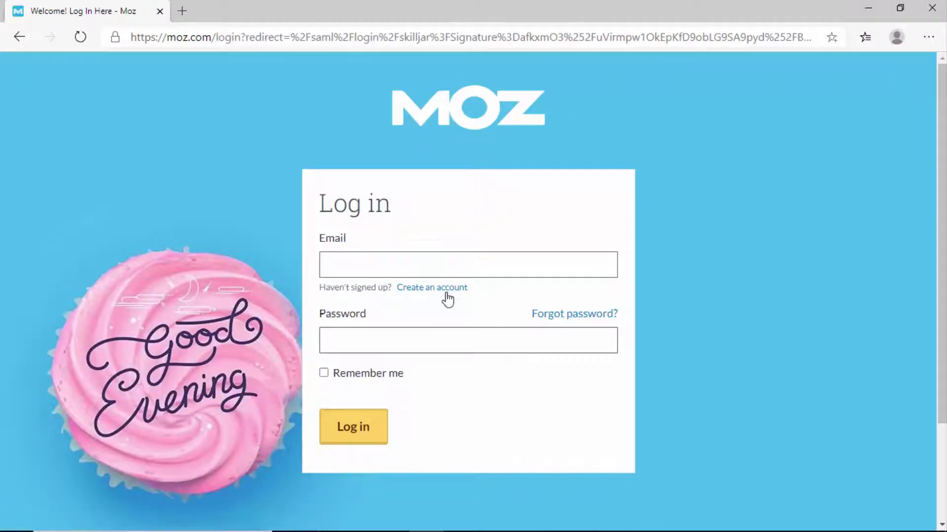
left_click(432, 289)
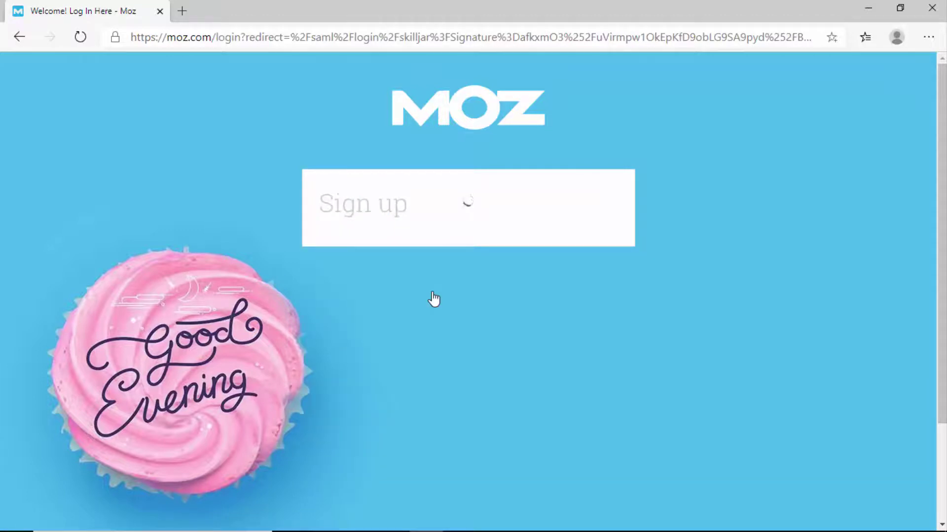
left_click(359, 254)
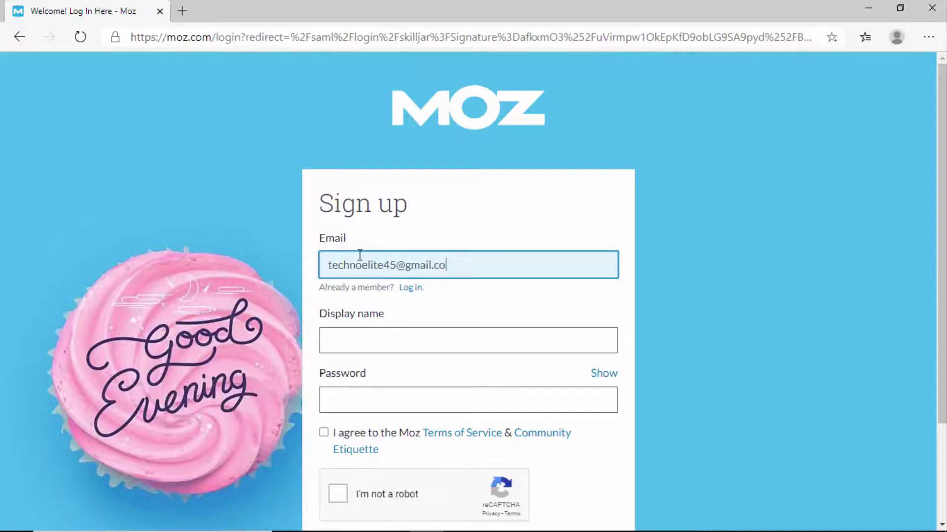
left_click(373, 340)
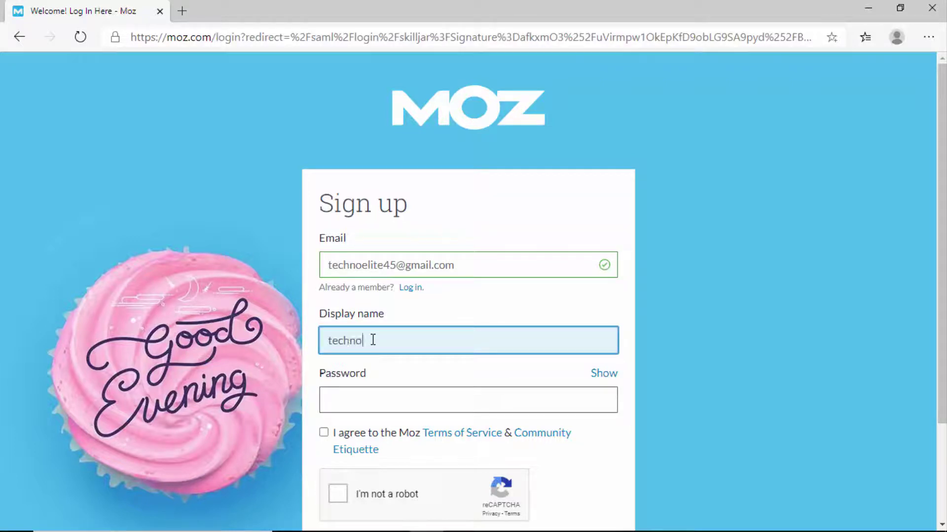
type("technoel")
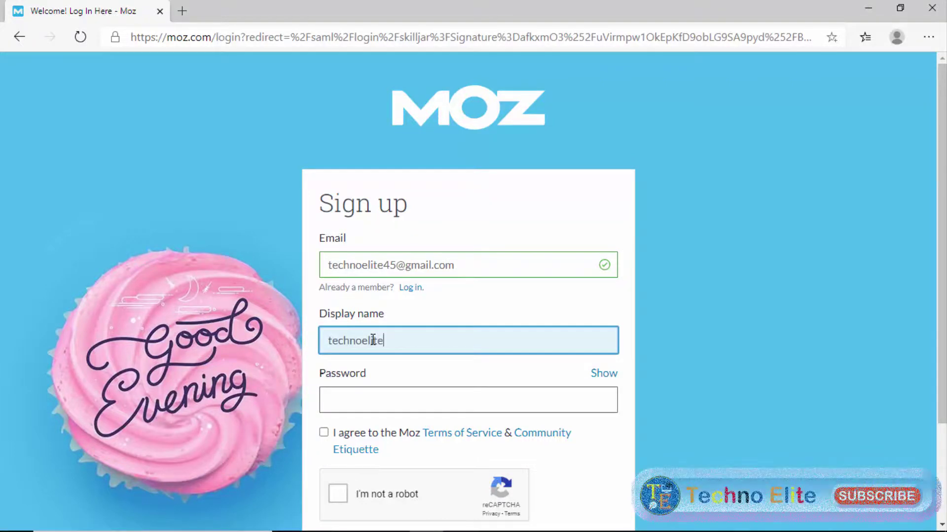
type("ite")
Enter the account password, accept the Terms of Service, pass reCAPTCHA and submit the form.
left_click(362, 395)
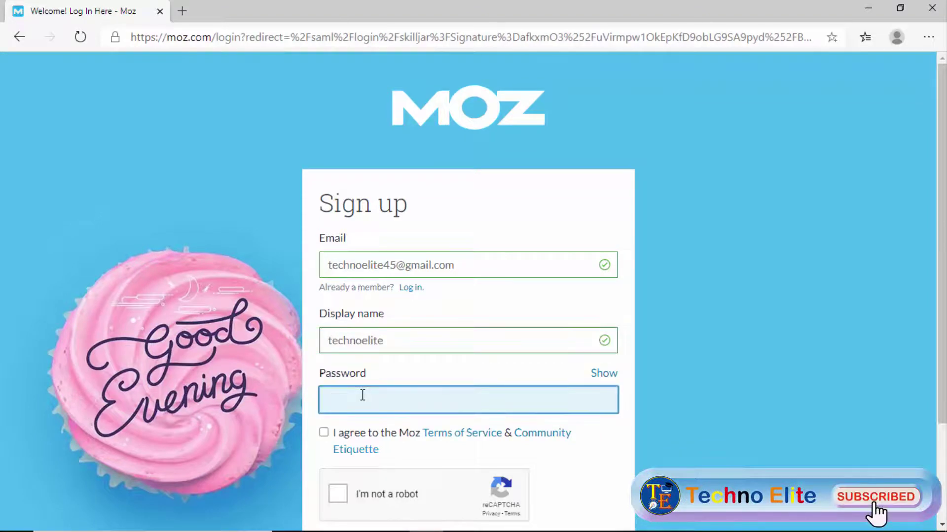
scroll(362, 395, "down", 1)
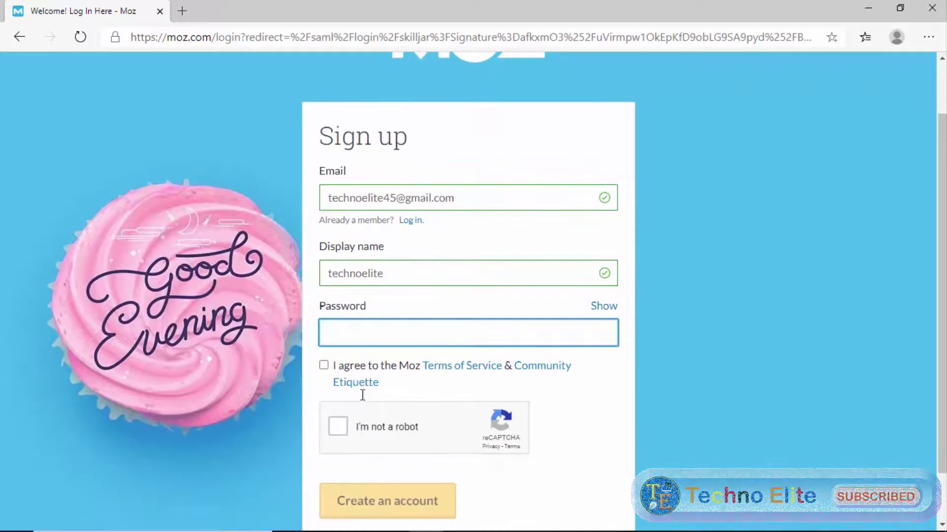
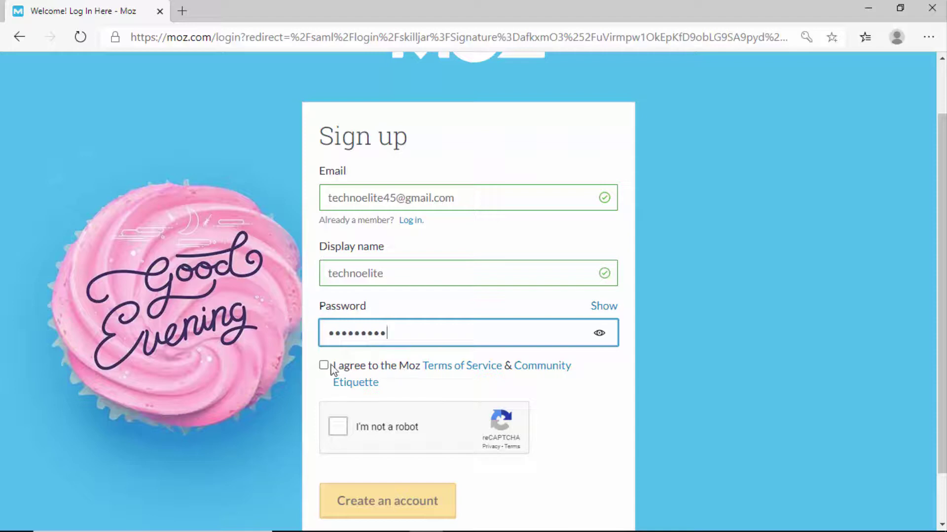
left_click(322, 366)
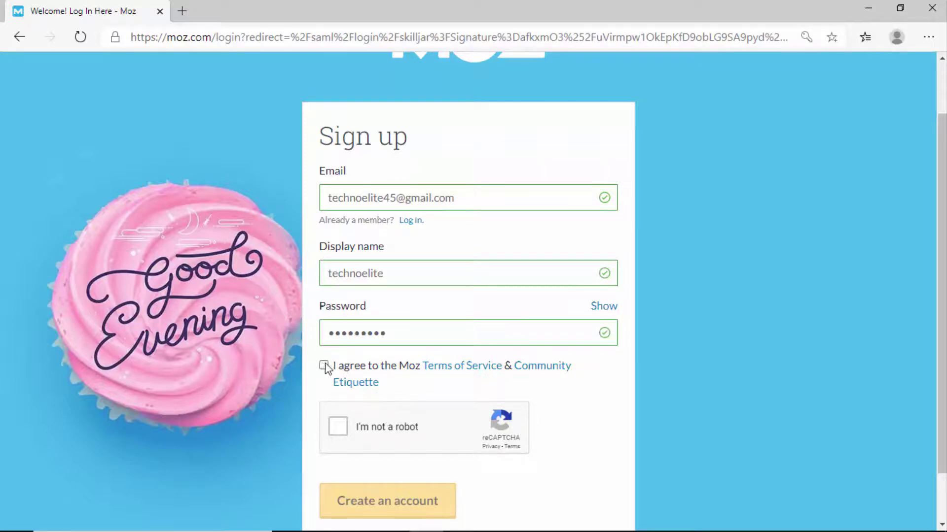
scroll(565, 392, "down", 1)
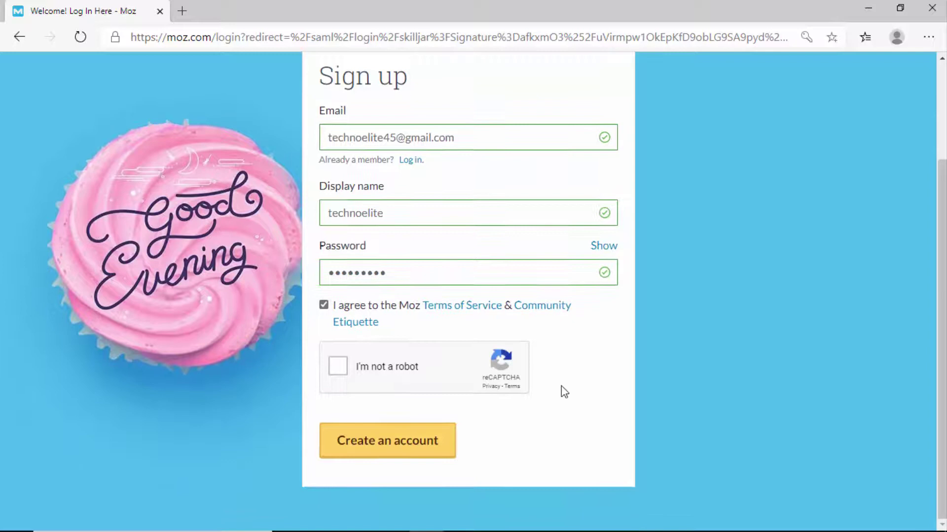
left_click(338, 368)
left_click(375, 450)
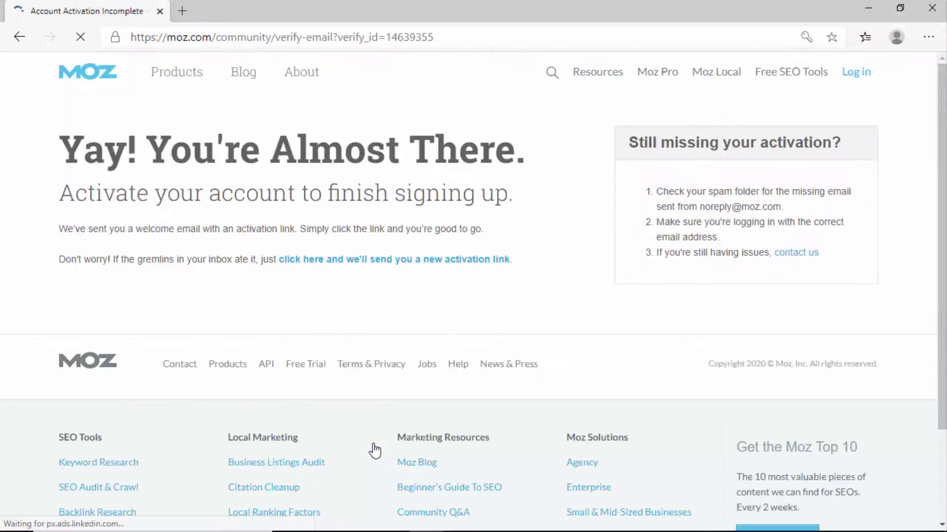
Highlight the activate-your-account subtitle text, then clear the selection.
left_click_drag(53, 192, 484, 204)
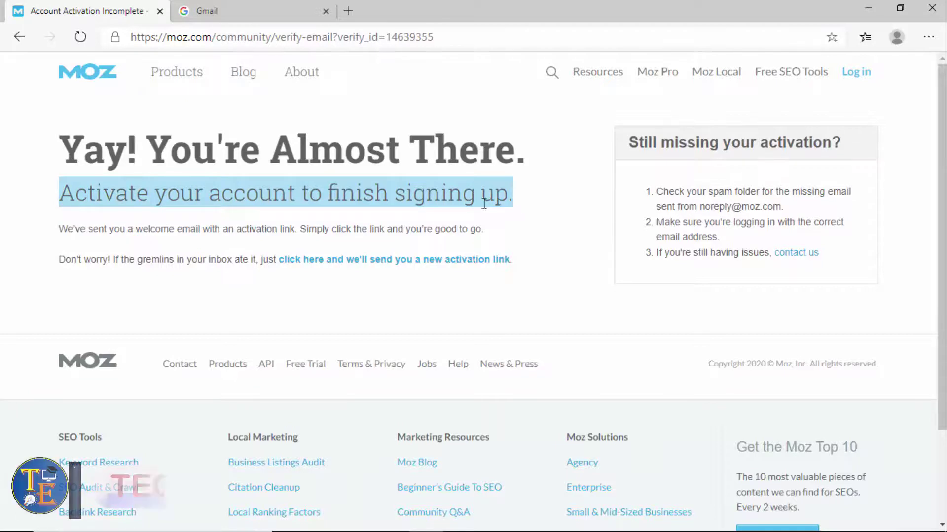
left_click(87, 232)
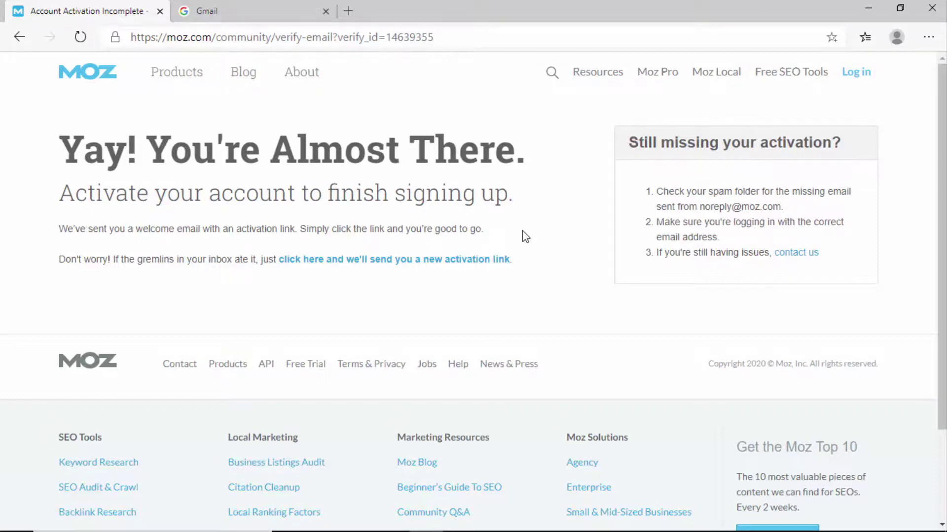
Sign in to Gmail with the saved account and follow the Moz email's Activate Your Account link.
left_click(234, 7)
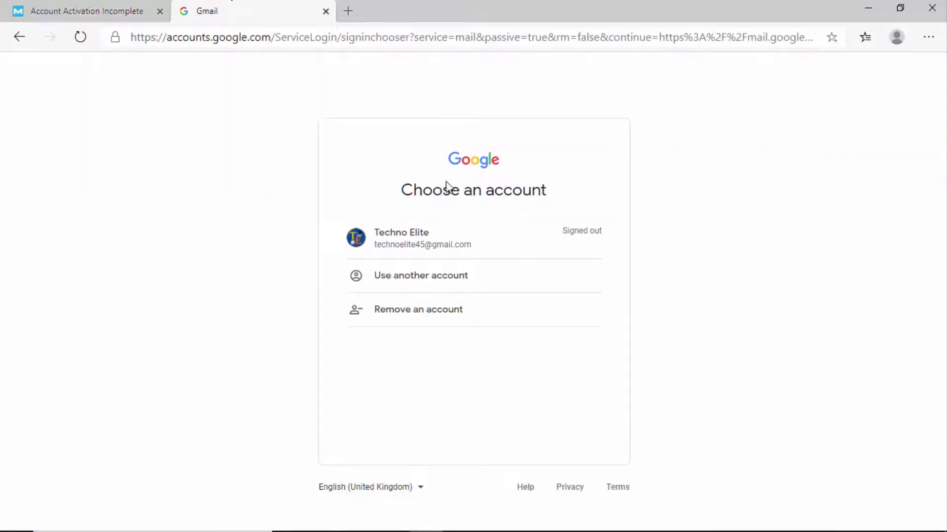
left_click(381, 242)
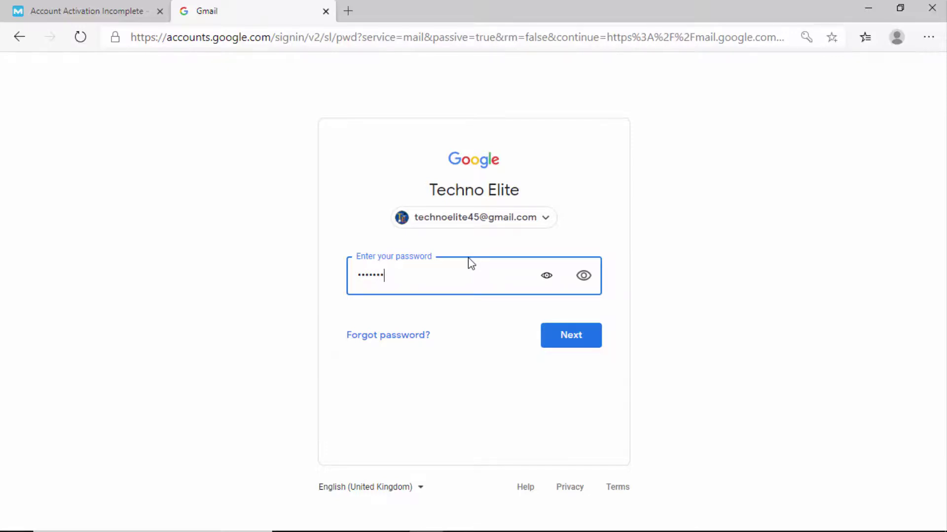
key("Return")
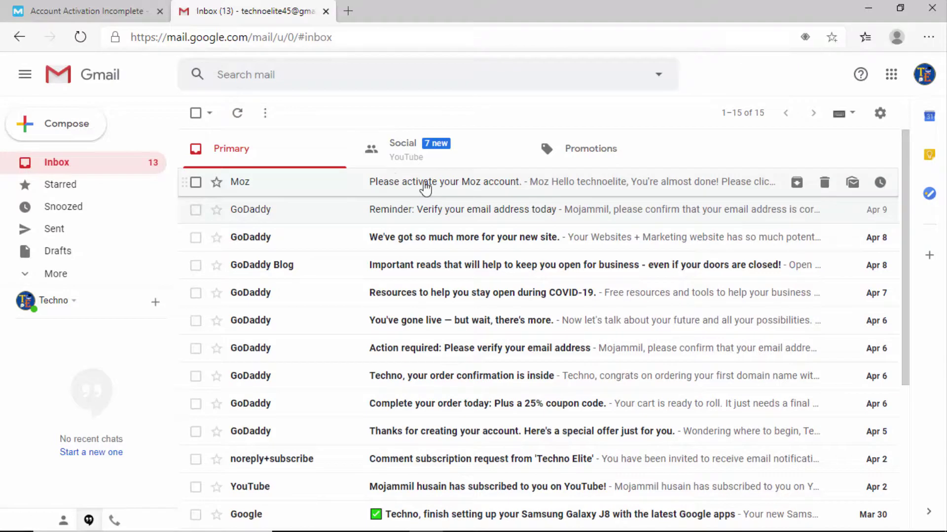
left_click(425, 188)
scroll(510, 323, "down", 2)
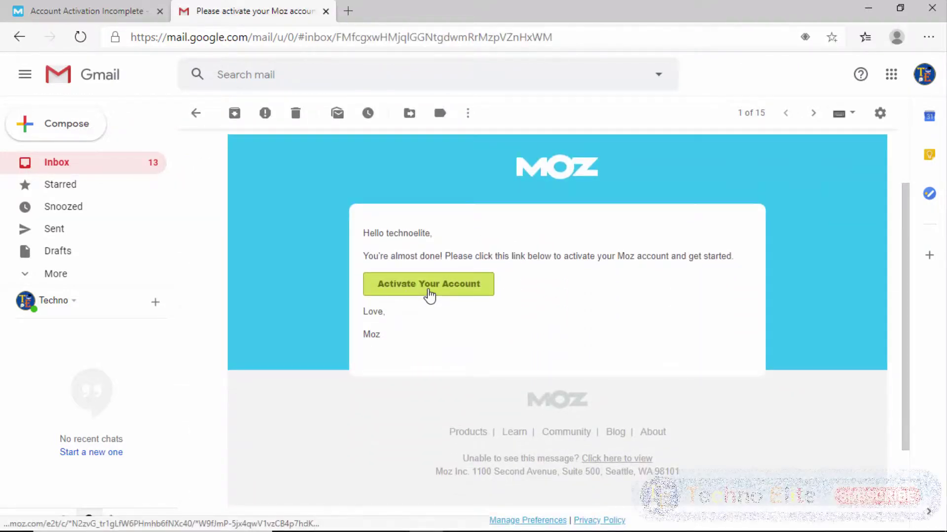
left_click(412, 294)
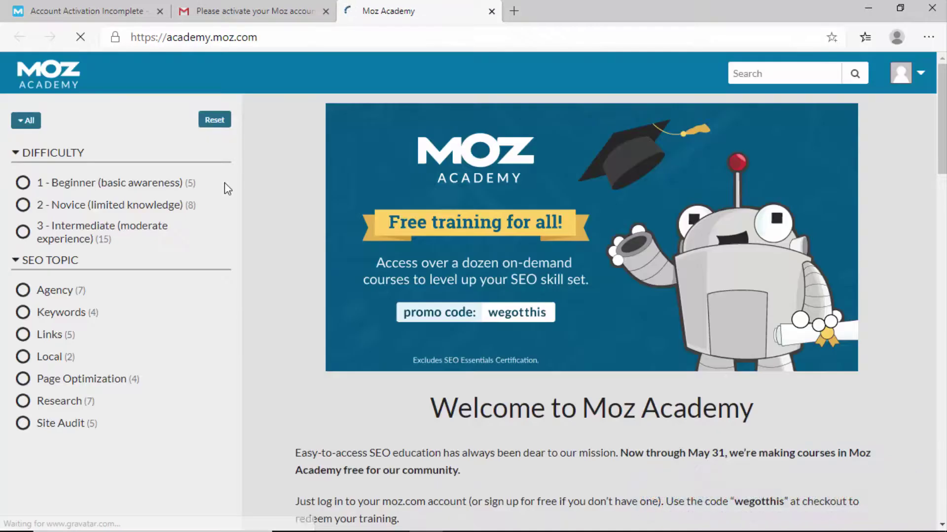
scroll(223, 182, "down", 3)
left_click(920, 73)
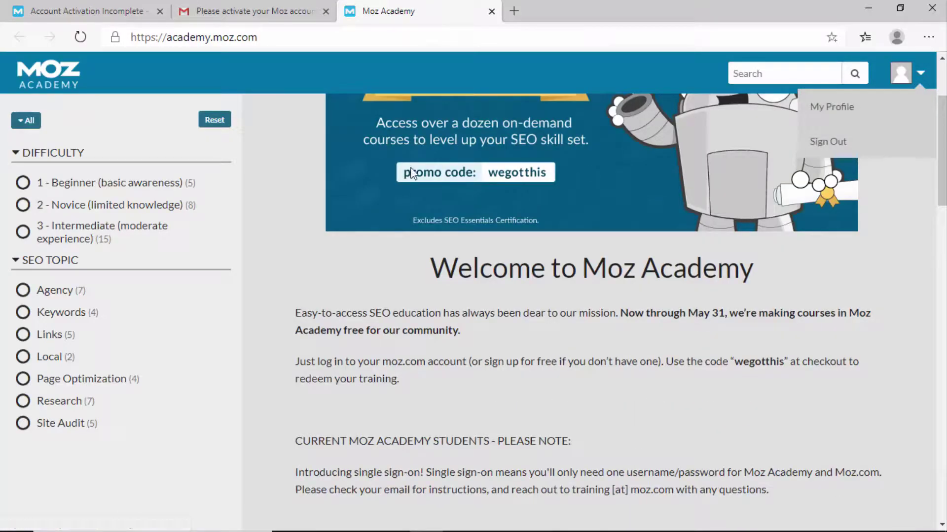
left_click(284, 178)
scroll(458, 311, "down", 10)
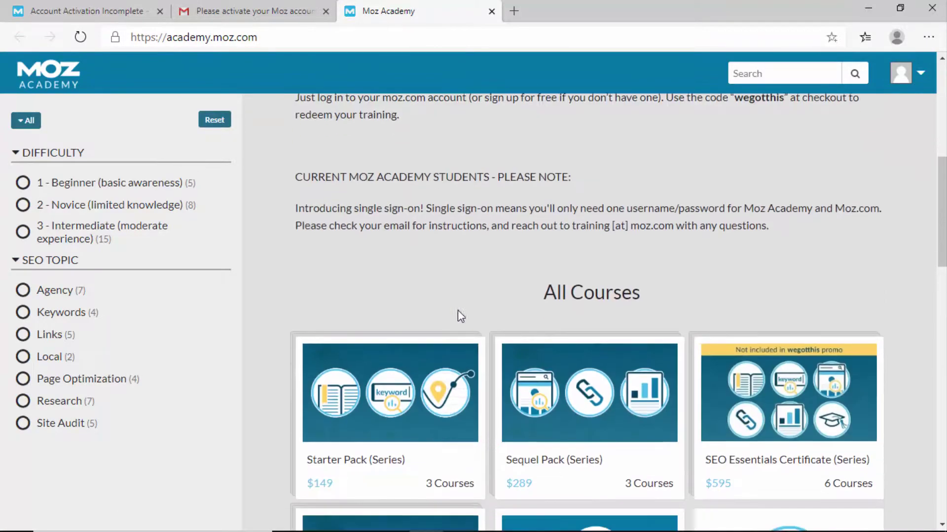
scroll(566, 249, "up", 8)
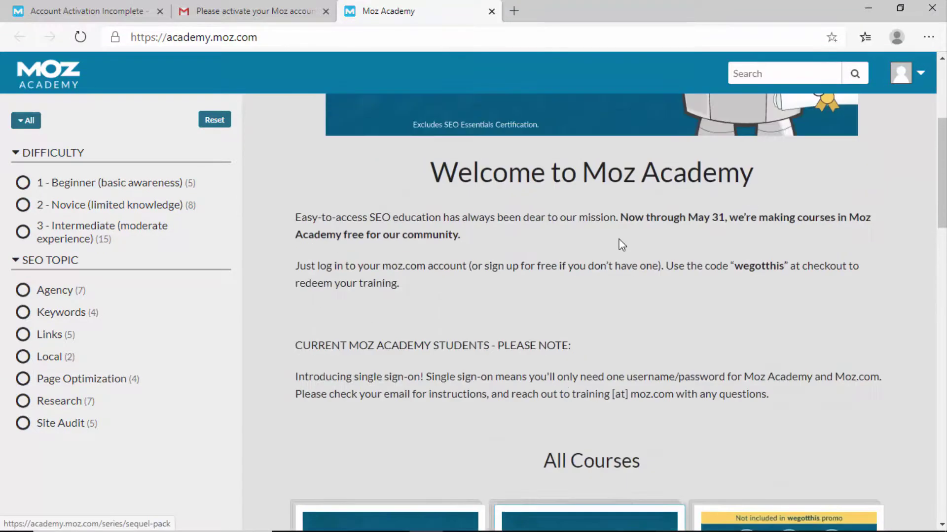
scroll(547, 385, "down", 5)
scroll(478, 302, "up", 4)
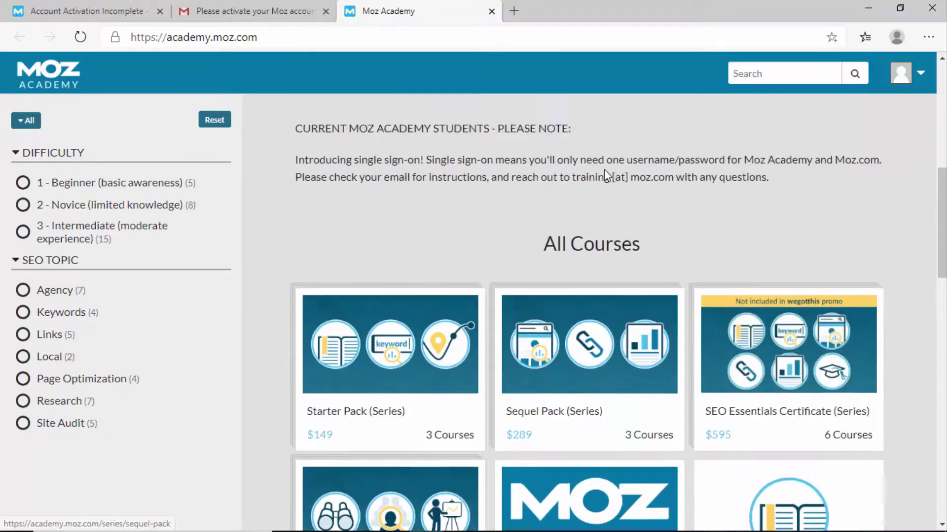
left_click_drag(784, 214, 738, 215)
key("ctrl+c")
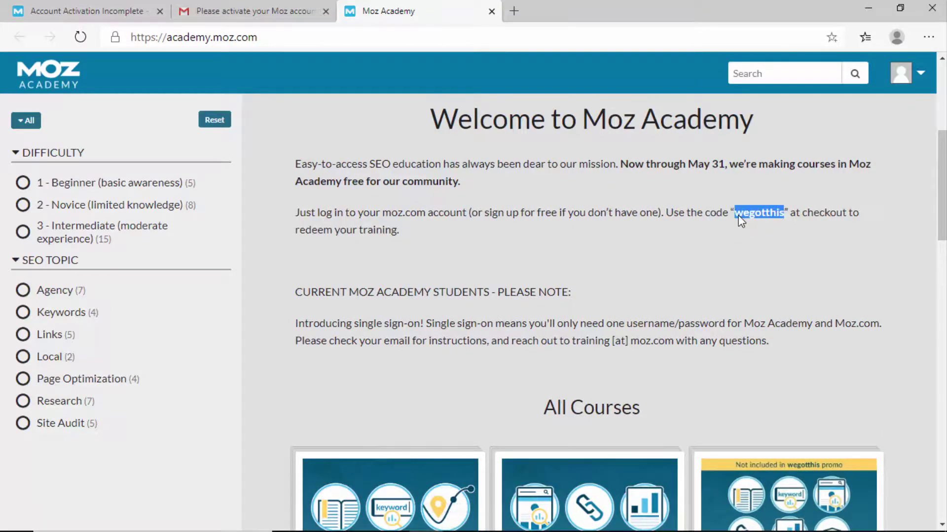
scroll(617, 297, "down", 5)
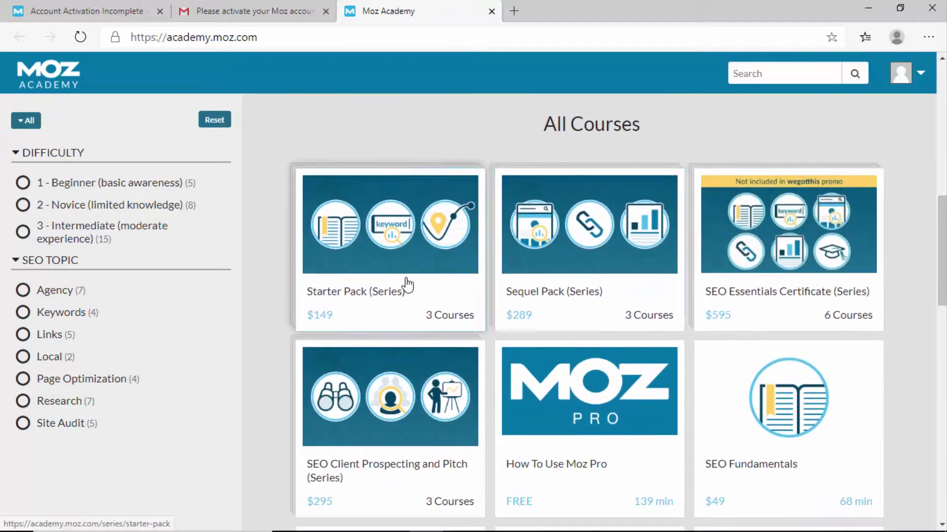
scroll(609, 315, "down", 2)
scroll(625, 306, "up", 1)
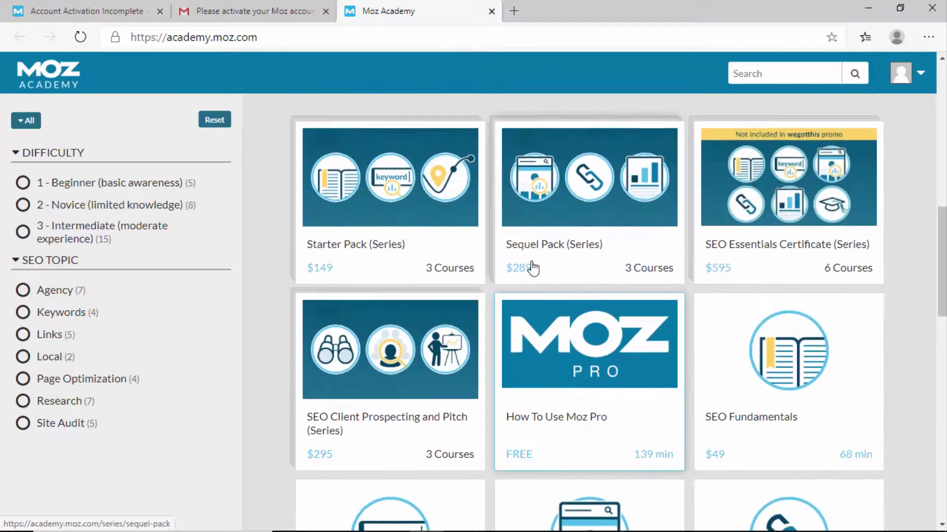
left_click(366, 256)
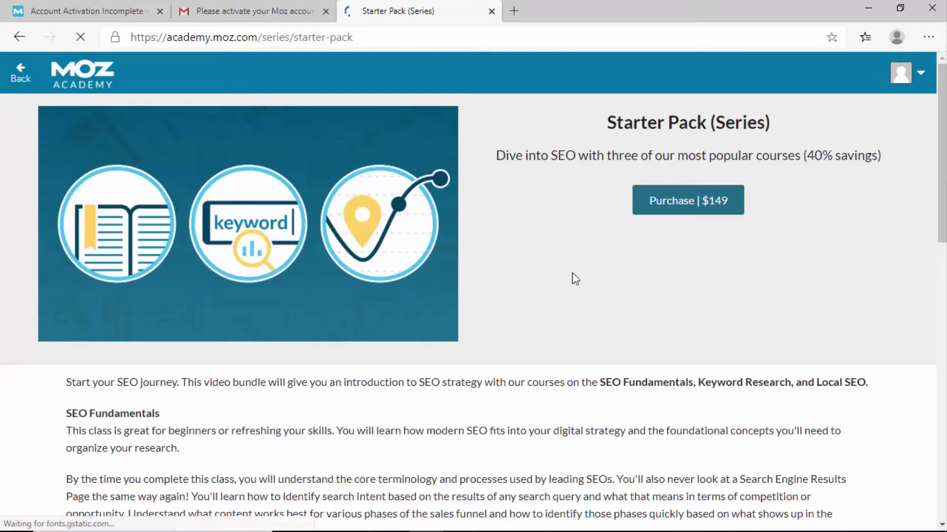
Paste the promo code wegotthis into the Starter Pack order and apply it.
scroll(532, 355, "down", 1)
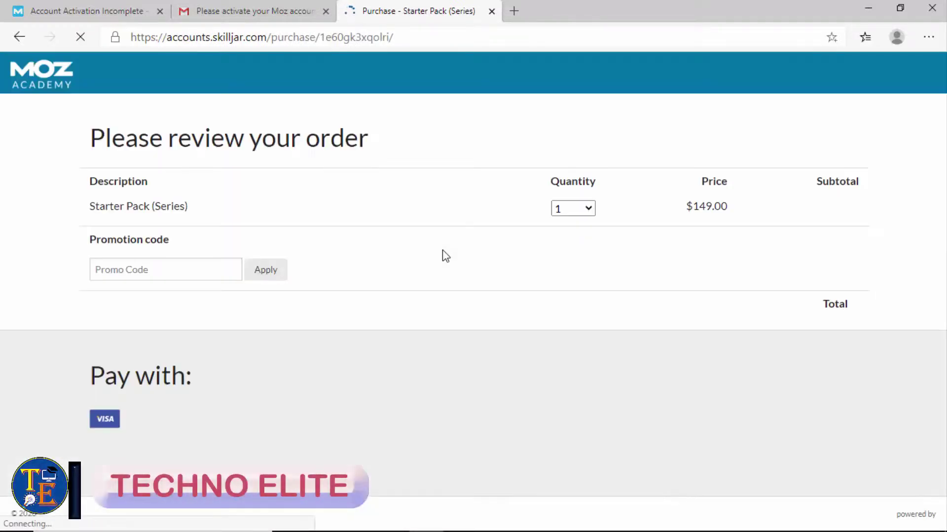
left_click(150, 269)
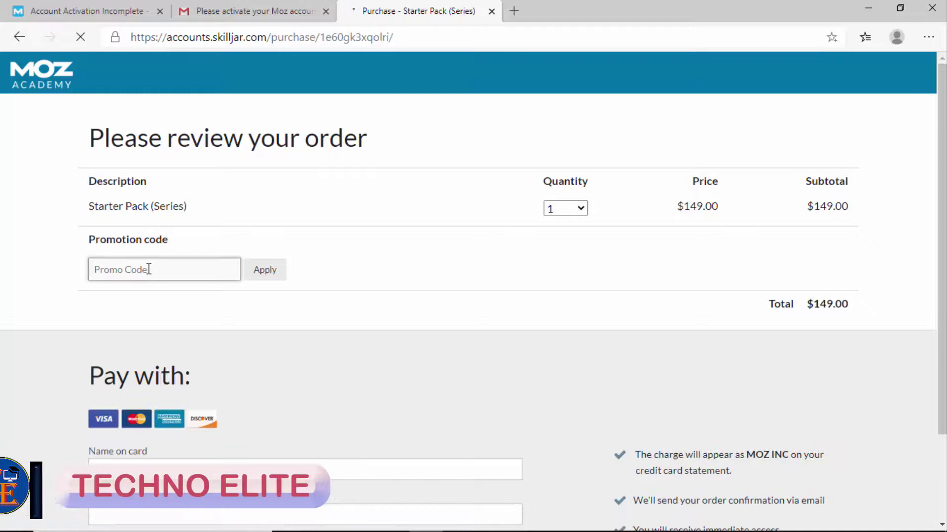
key("ctrl+v")
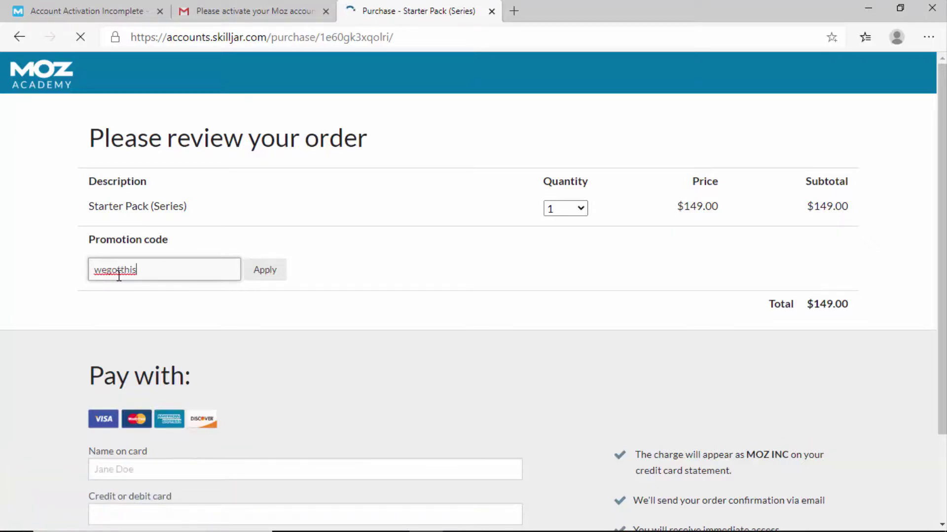
left_click(266, 270)
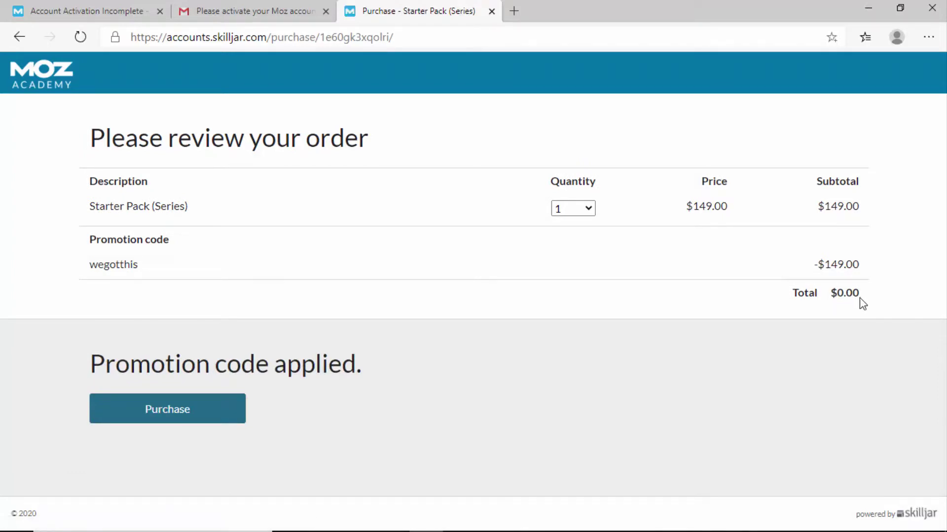
Complete the $0.00 purchase and browse the SEO Fundamentals course curriculum.
left_click(172, 416)
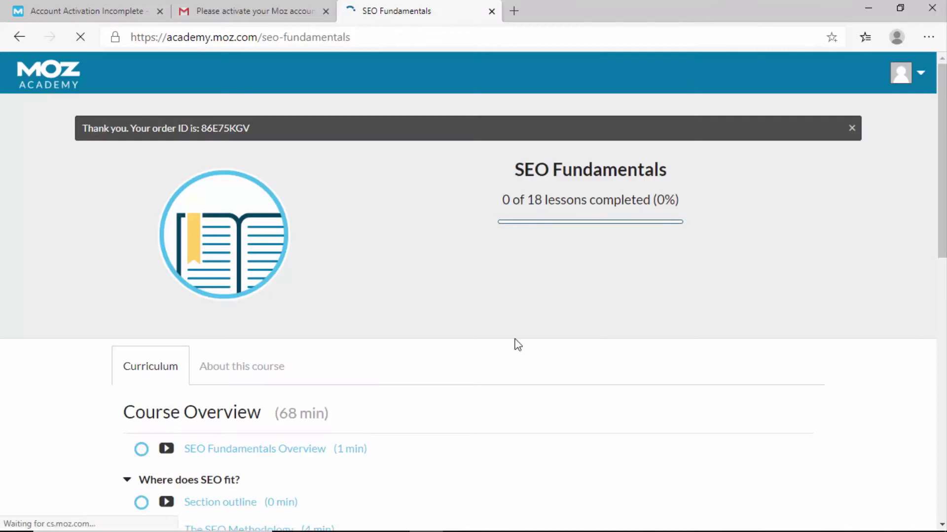
scroll(522, 348, "down", 2)
scroll(530, 351, "down", 10)
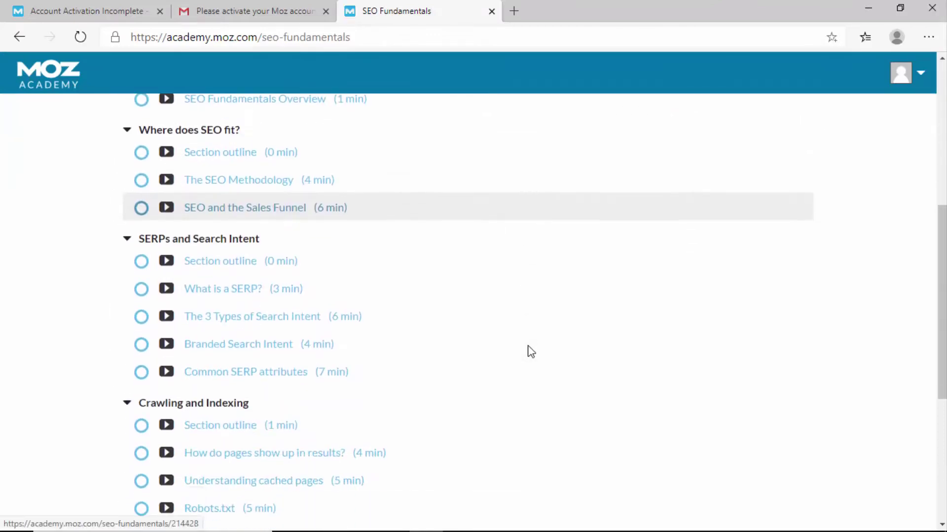
scroll(530, 351, "up", 15)
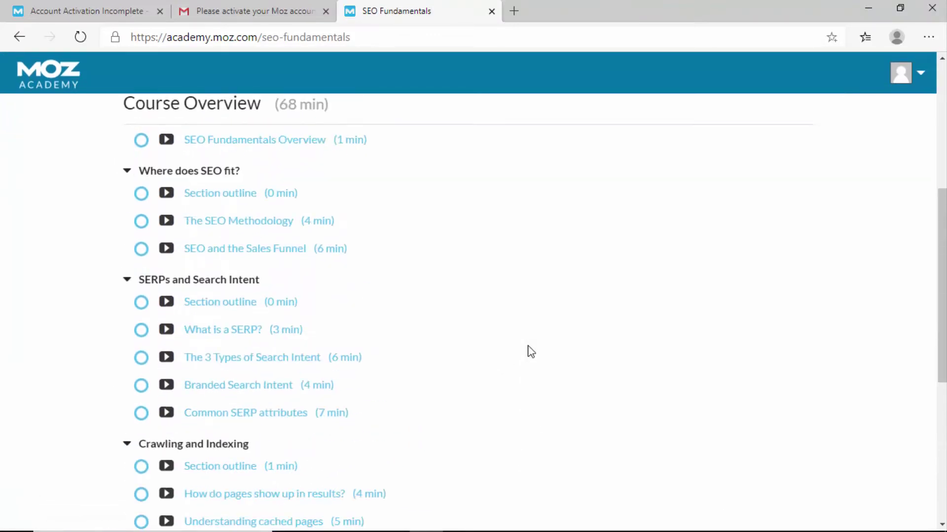